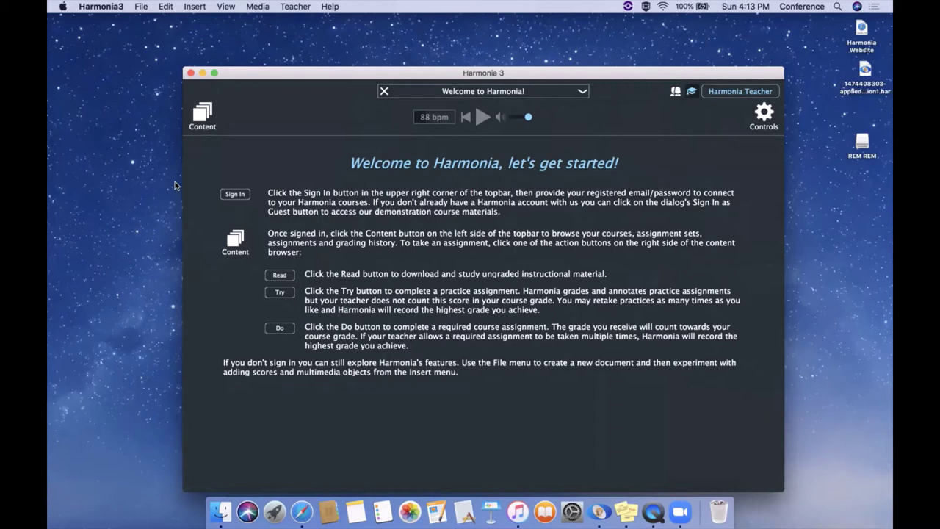
Step: Create a new blank document (Untitled.har) and bring up the Insert menu
click(141, 7)
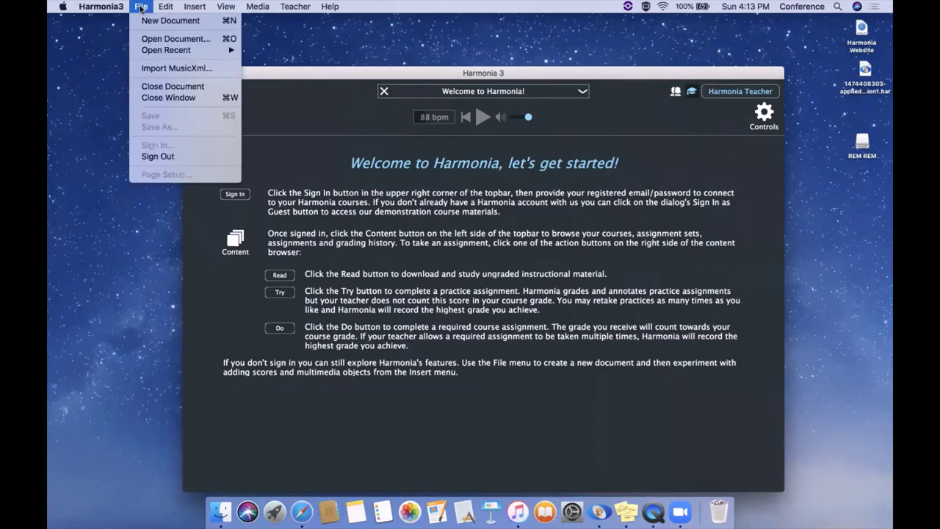
click(144, 21)
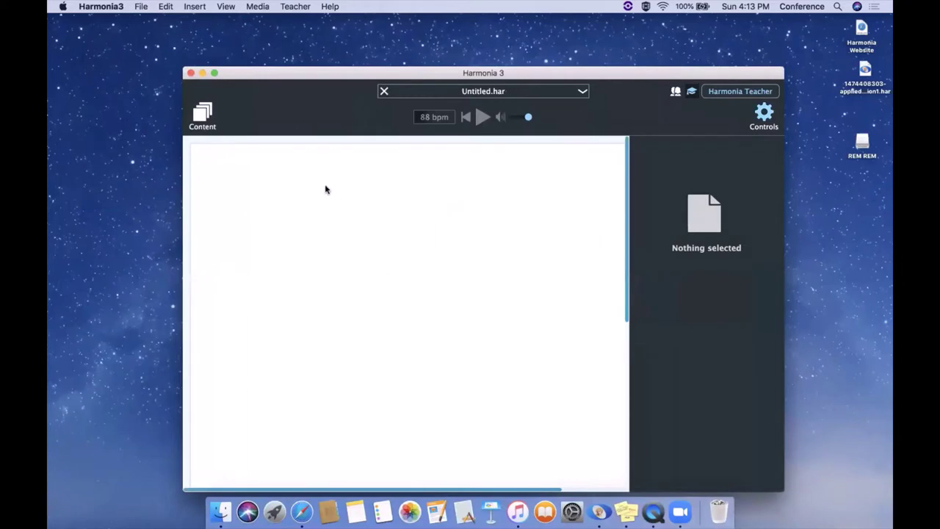
click(194, 8)
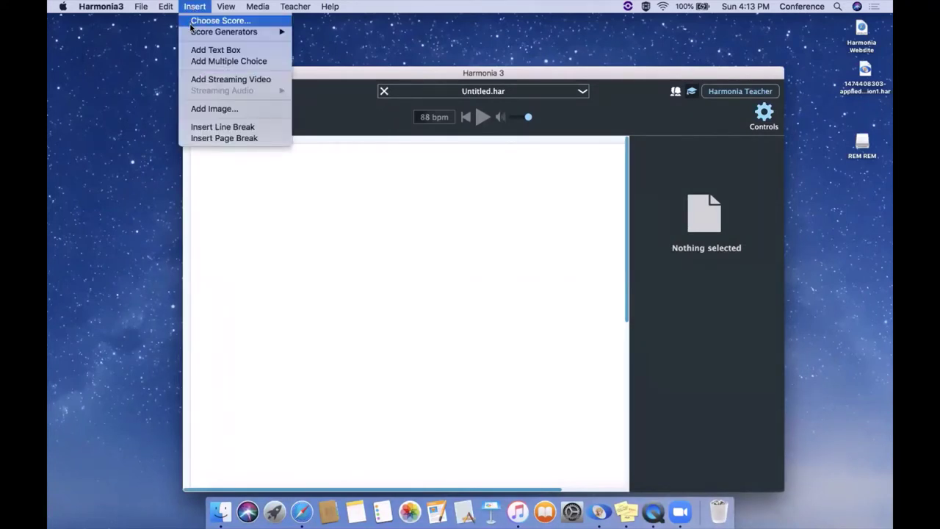
Step: From the score library, sorted by title, key, meter and number, insert chorale 001 'Aus meines Herzens Grunde'
click(190, 23)
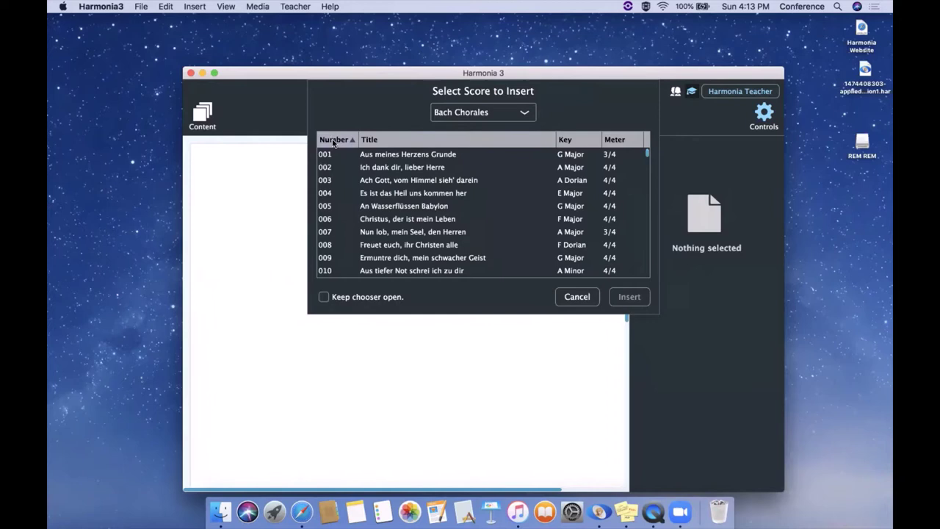
click(403, 139)
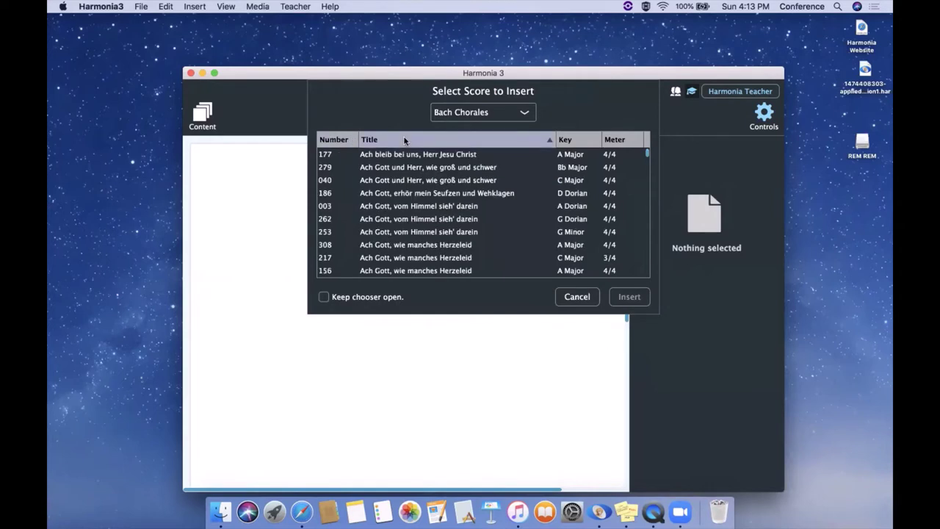
click(482, 144)
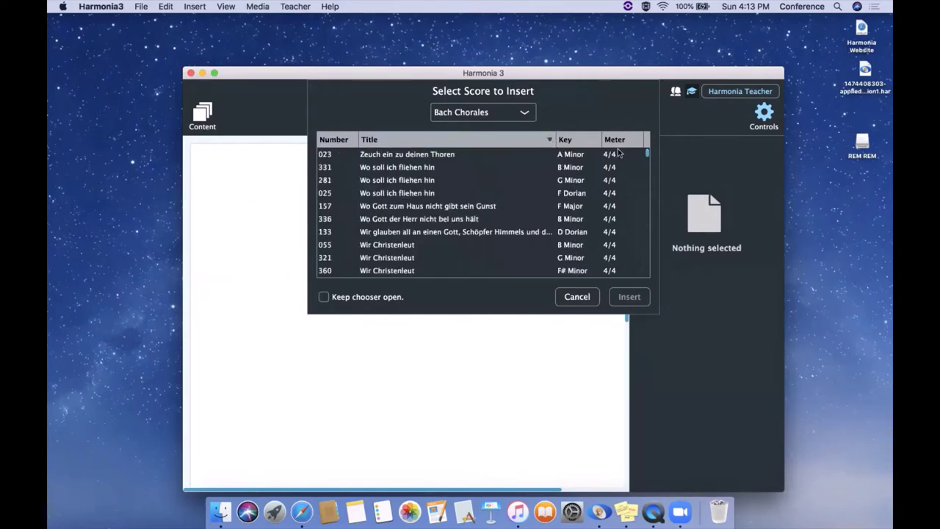
click(585, 141)
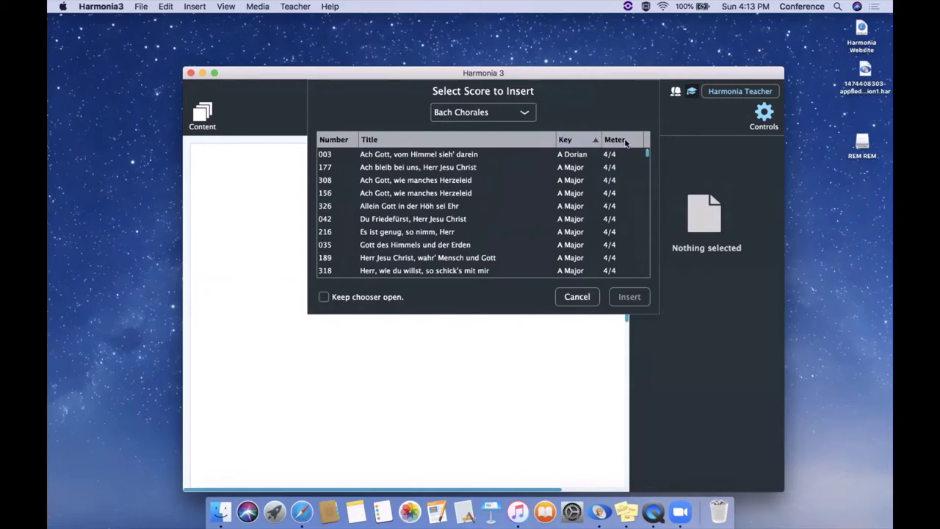
click(621, 140)
click(350, 144)
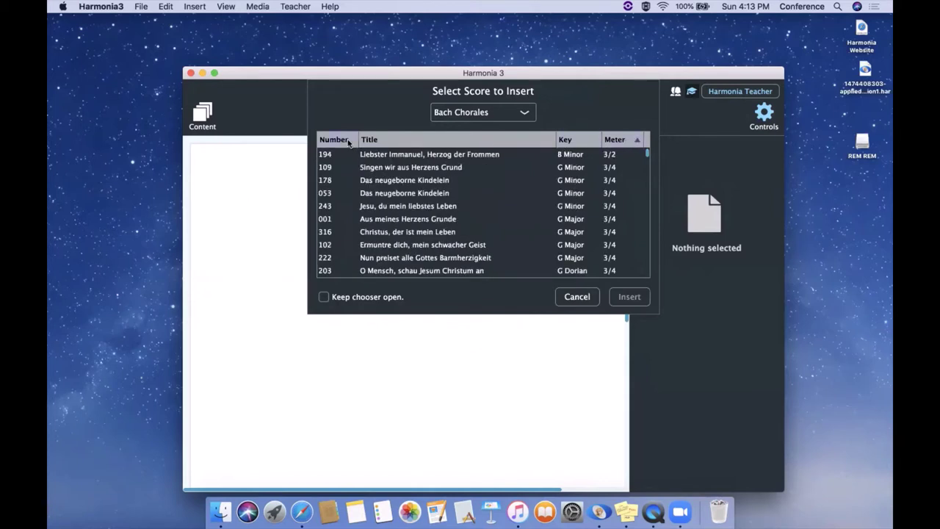
click(411, 156)
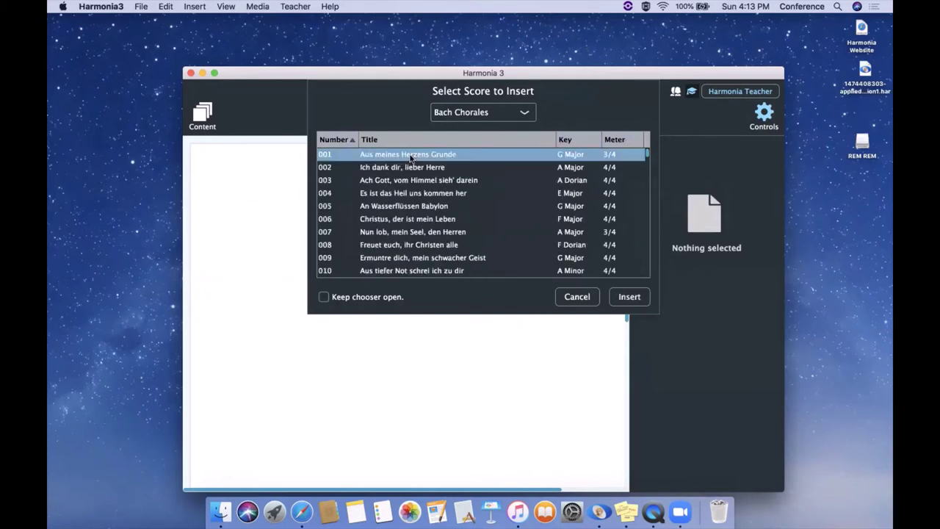
click(630, 296)
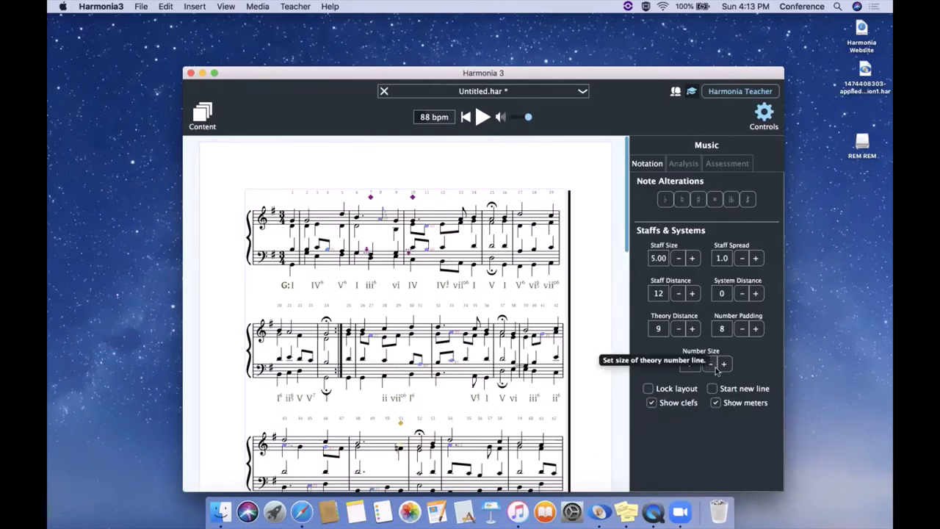
Step: Try moving the measure-2 bass note, check the augmented-interval error, and restore the original IV⁶
click(318, 261)
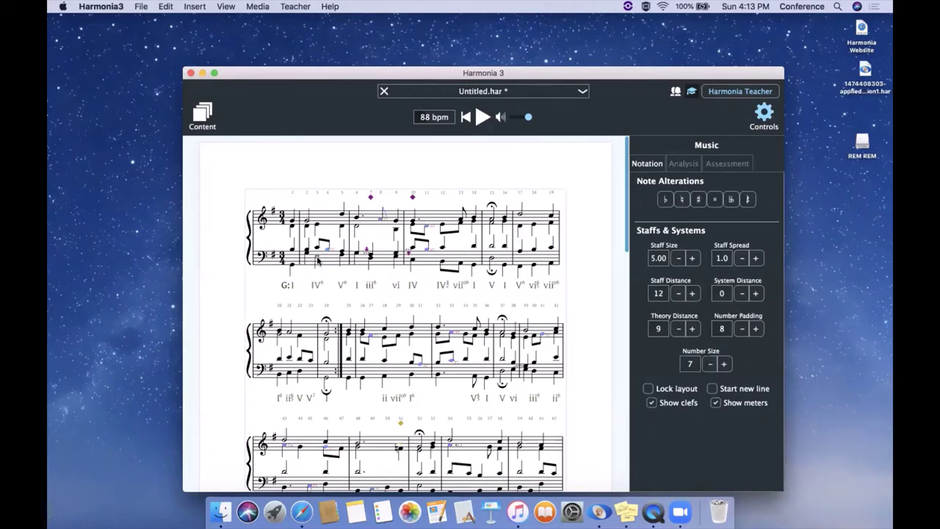
key(Down)
key(Down)
click(314, 259)
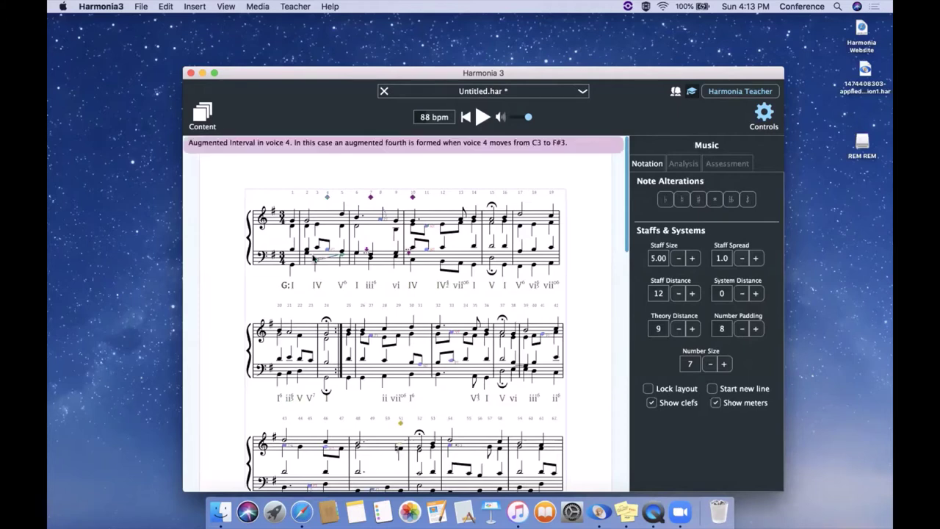
click(317, 263)
key(Up)
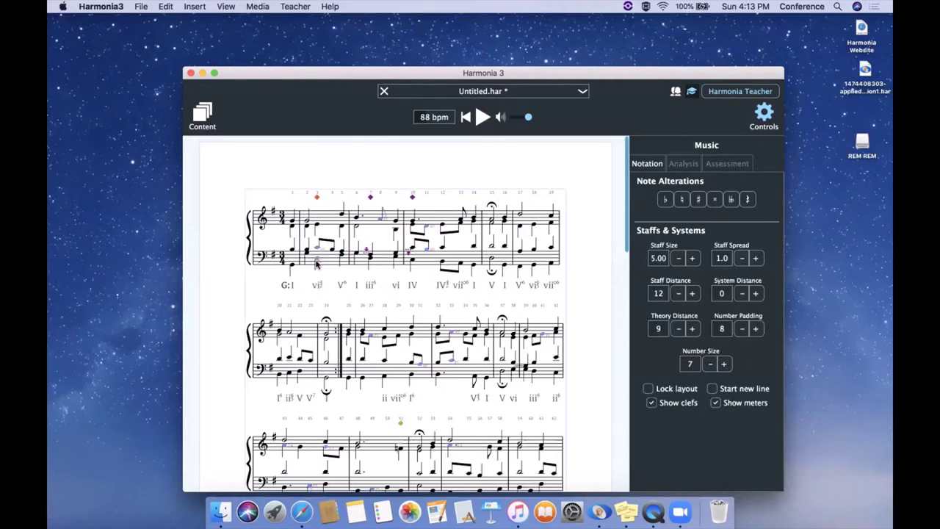
key(Up)
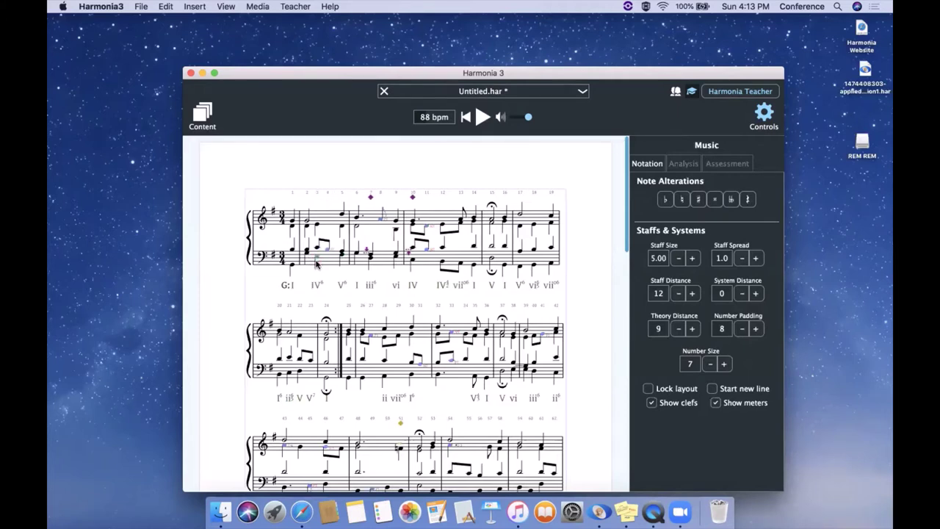
Step: Relabel the iii6 chord in the first system as V
click(370, 289)
key(BackSpace)
key(BackSpace)
key(BackSpace)
key(BackSpace)
text(V)
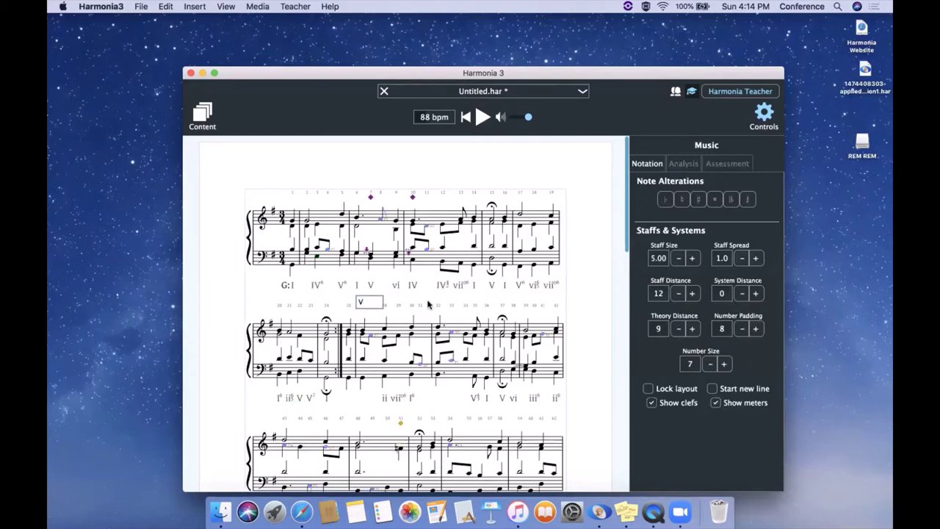
key(Return)
Step: Add a text box above the score reading 'chorale no. 1', with 'Instructions for homework' on the second line
click(243, 224)
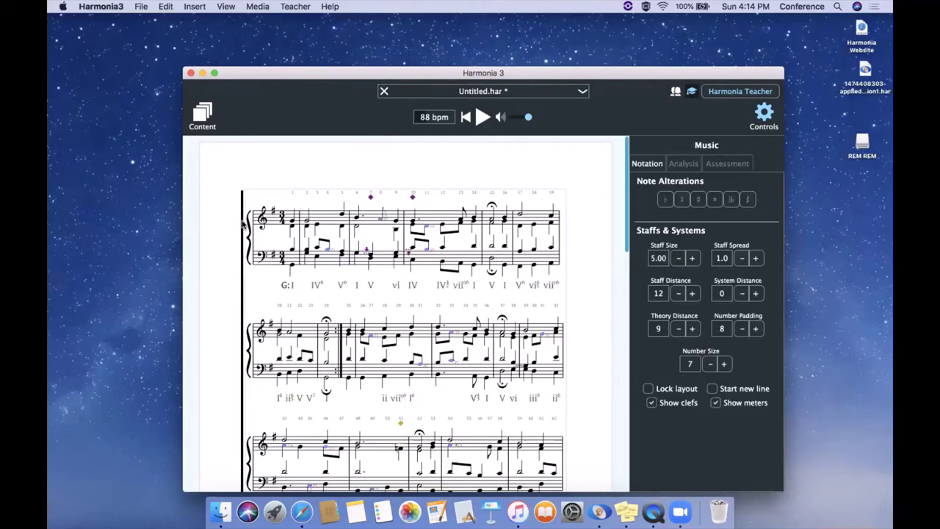
text(chorale no. 1)
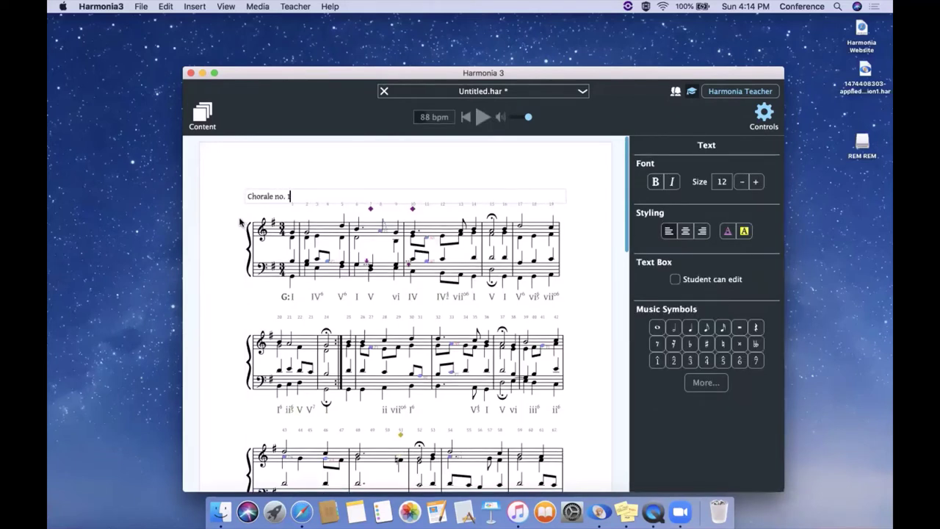
key(Return)
text(Instr)
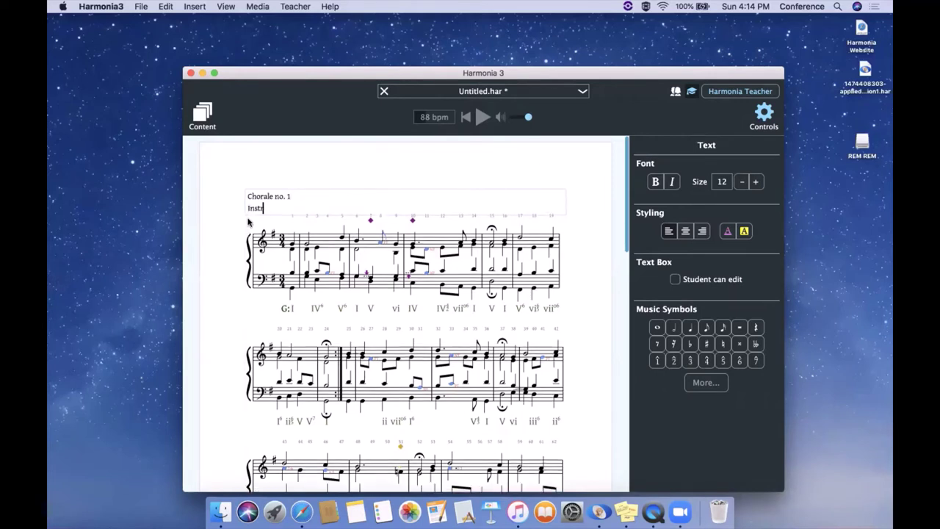
text(uctions for homework)
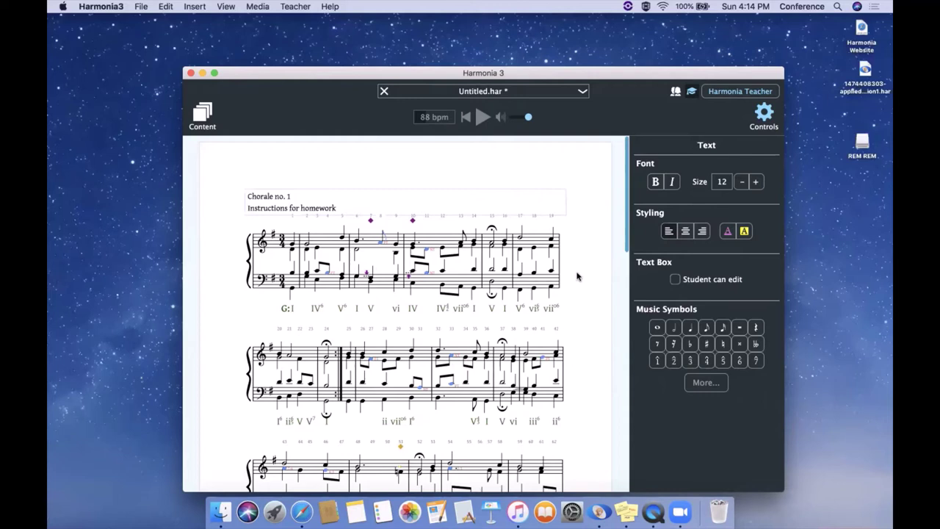
Step: Finish the text box and convert the score to a Roman Analysis assessment
click(501, 281)
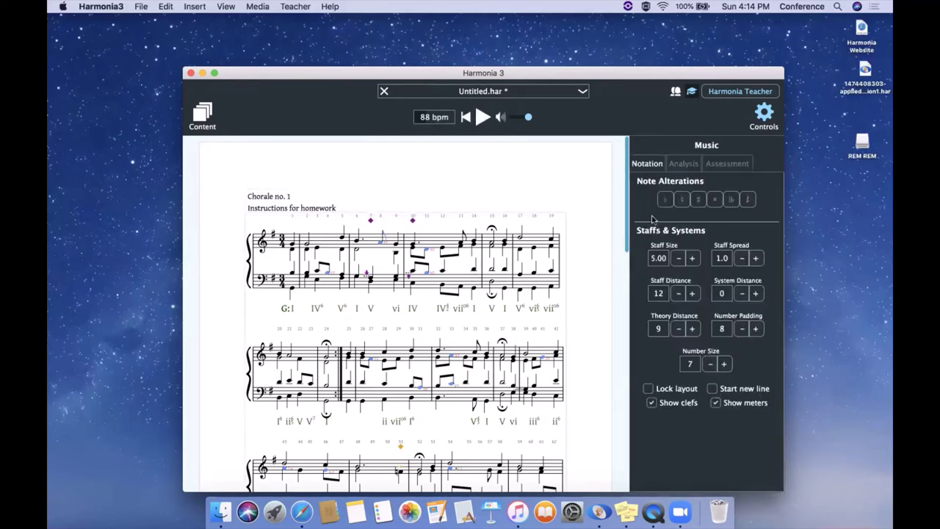
click(738, 166)
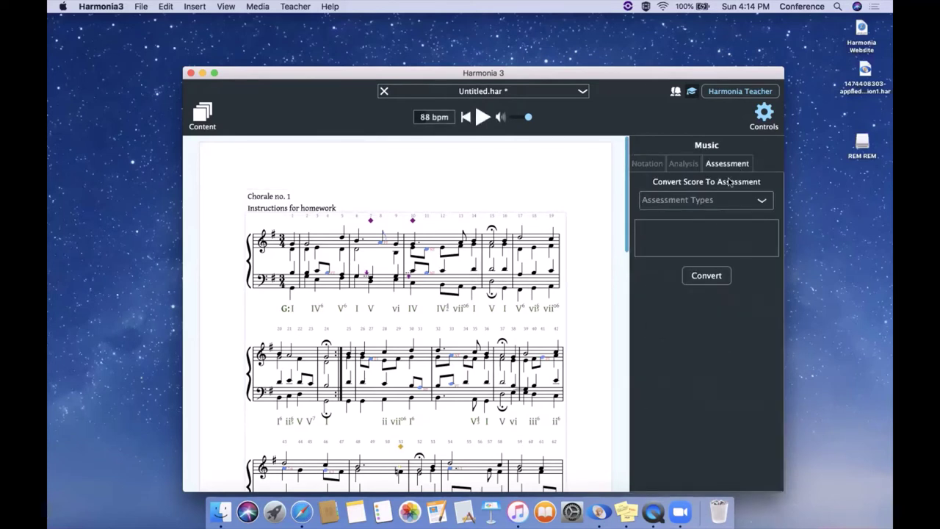
click(720, 200)
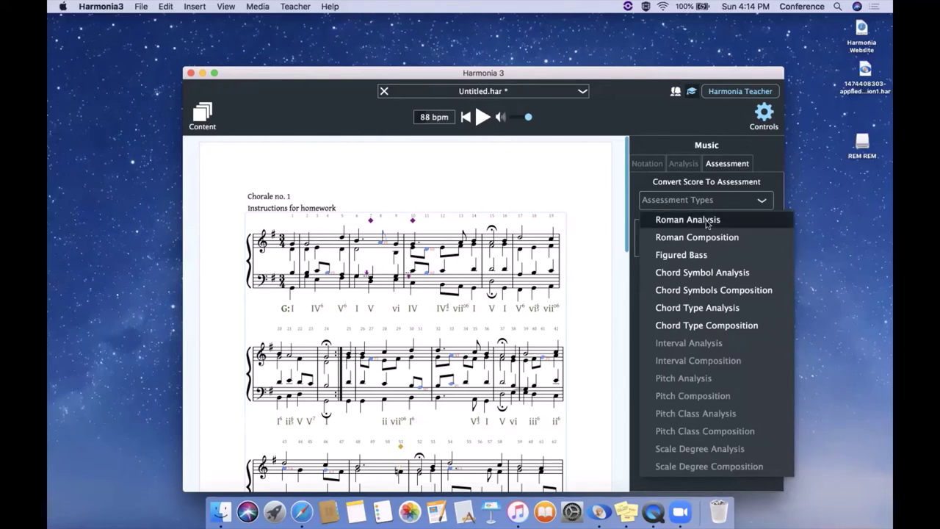
click(706, 219)
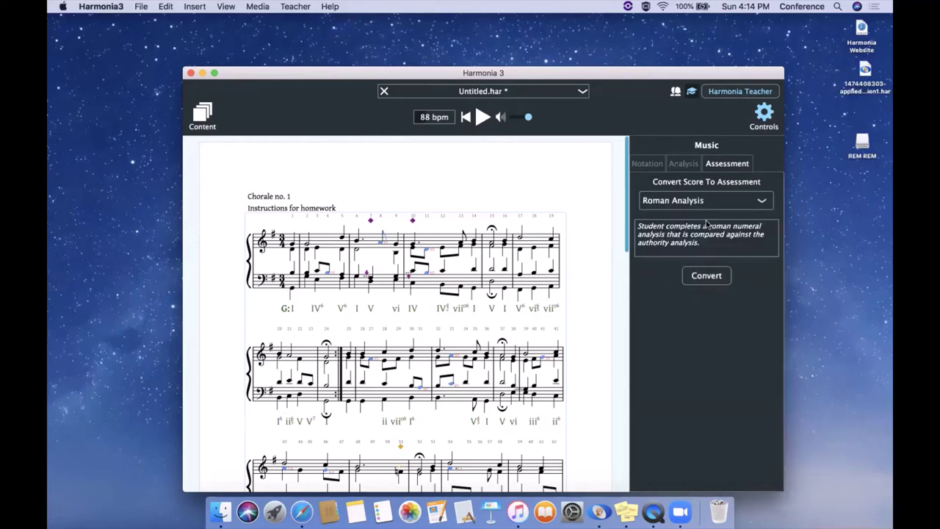
click(701, 278)
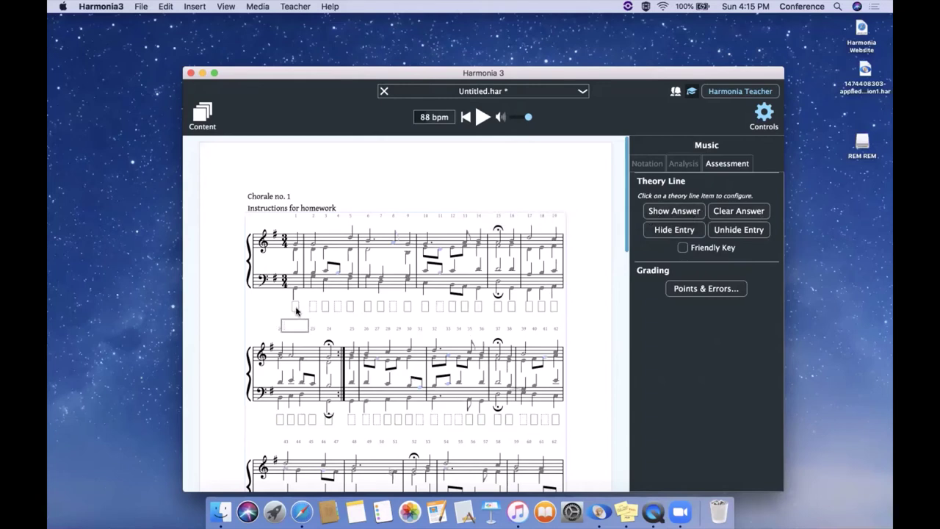
Step: Enable Friendly Key so G: appears before the first theory line's answer boxes
click(683, 249)
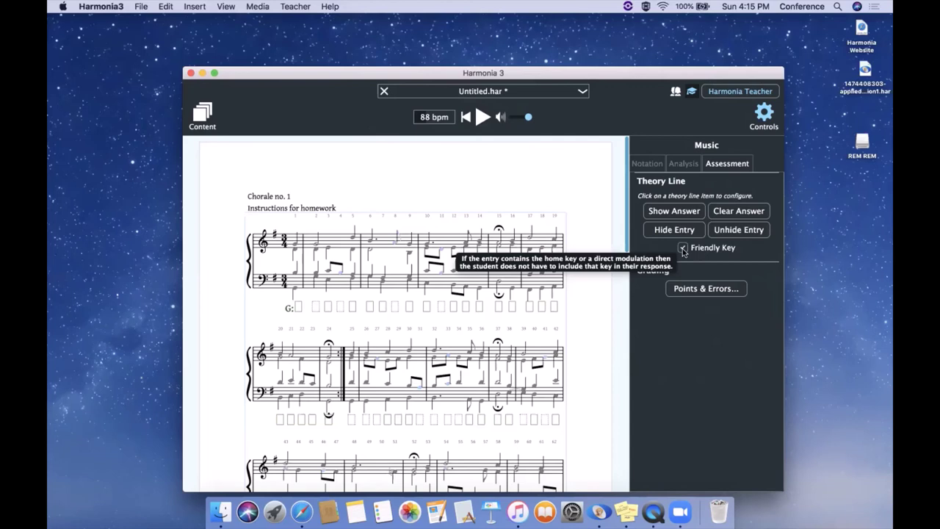
click(462, 173)
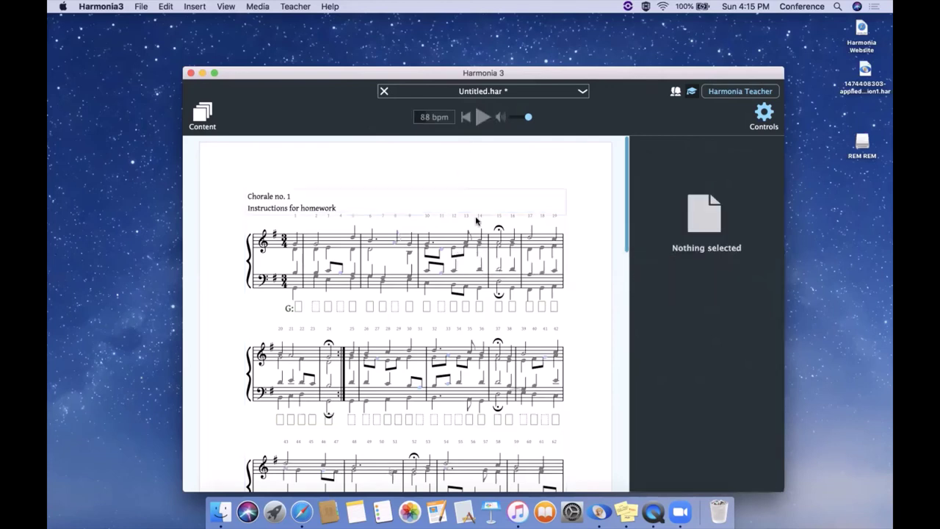
click(581, 319)
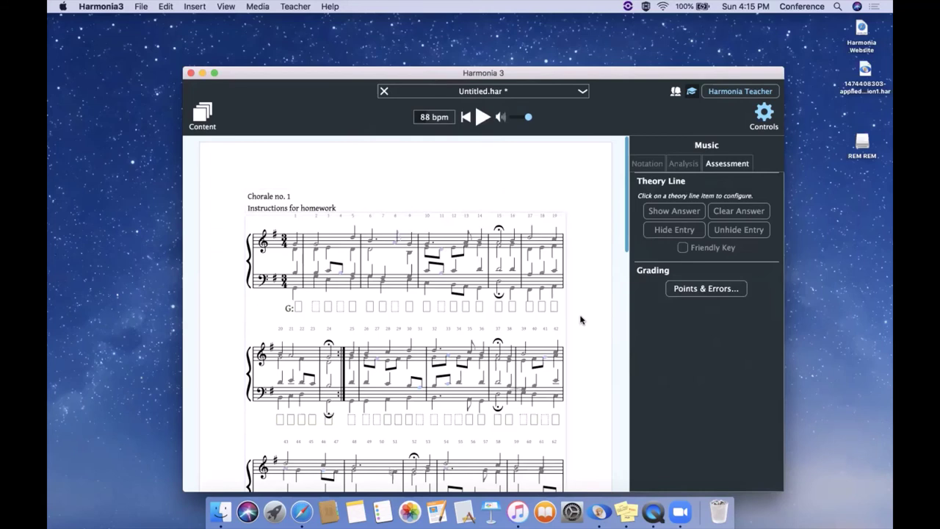
click(144, 7)
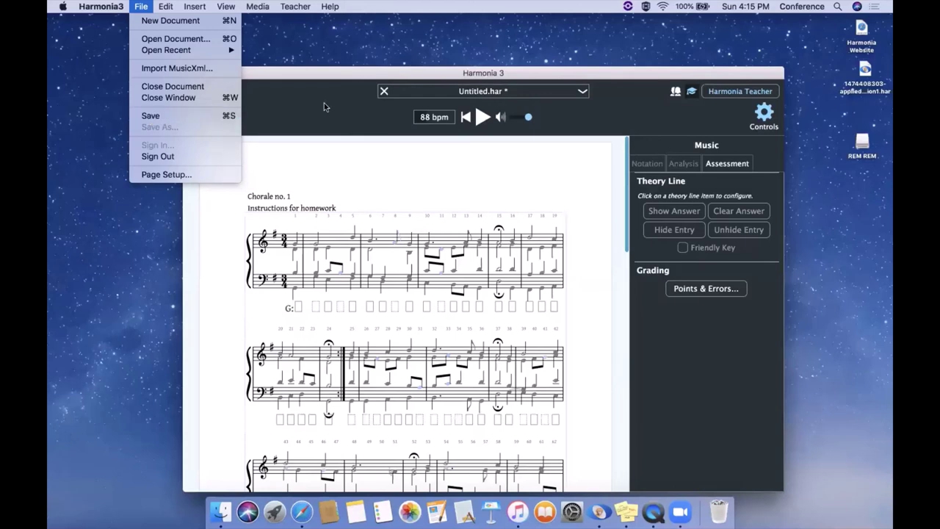
Step: Dismiss the File menu without saving by clicking the desktop
click(742, 51)
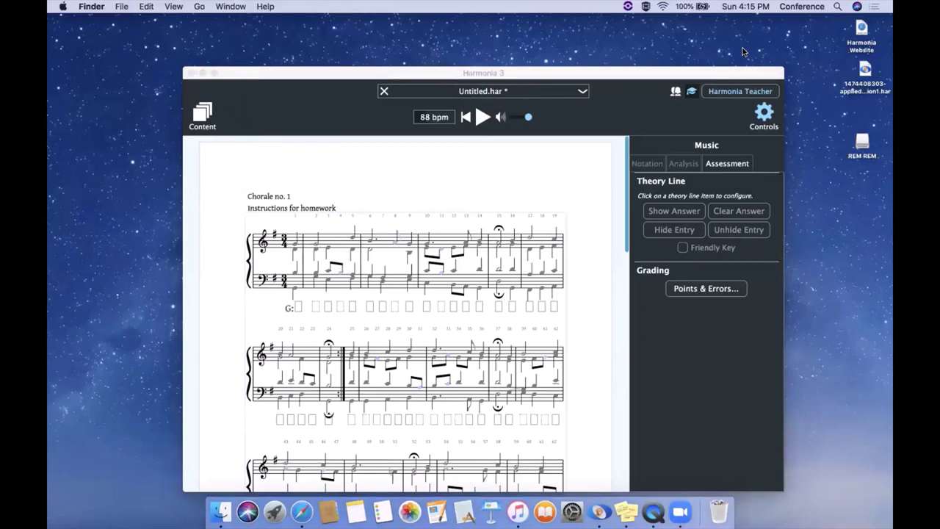